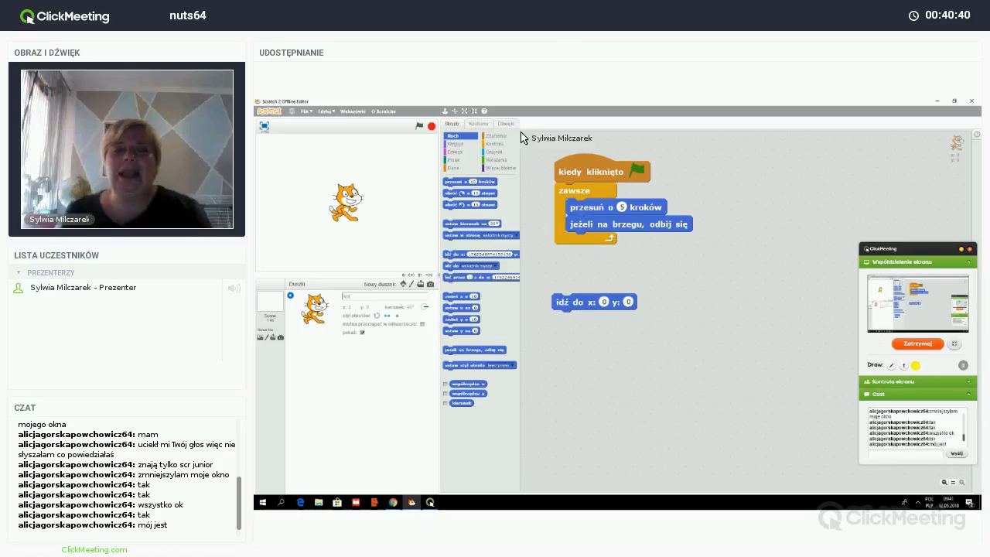
Run the green-flag script and move the detached 'idź do x: 0 y: 0' block further away below it.
{"action": "left_click", "coordinate": [420, 127]}
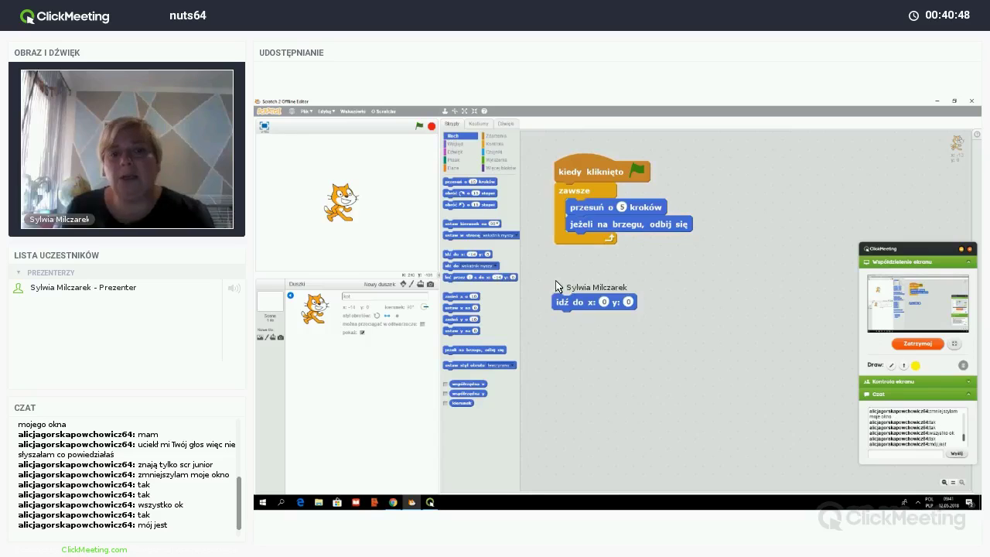
{"action": "left_click_drag", "start_coordinate": [558, 300], "coordinate": [669, 245]}
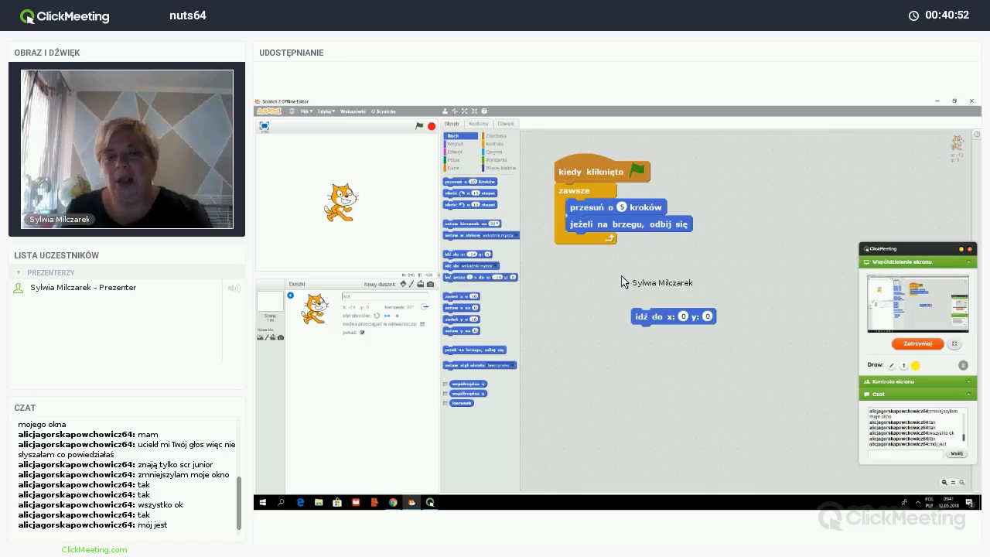
{"action": "left_click_drag", "start_coordinate": [641, 315], "coordinate": [656, 325]}
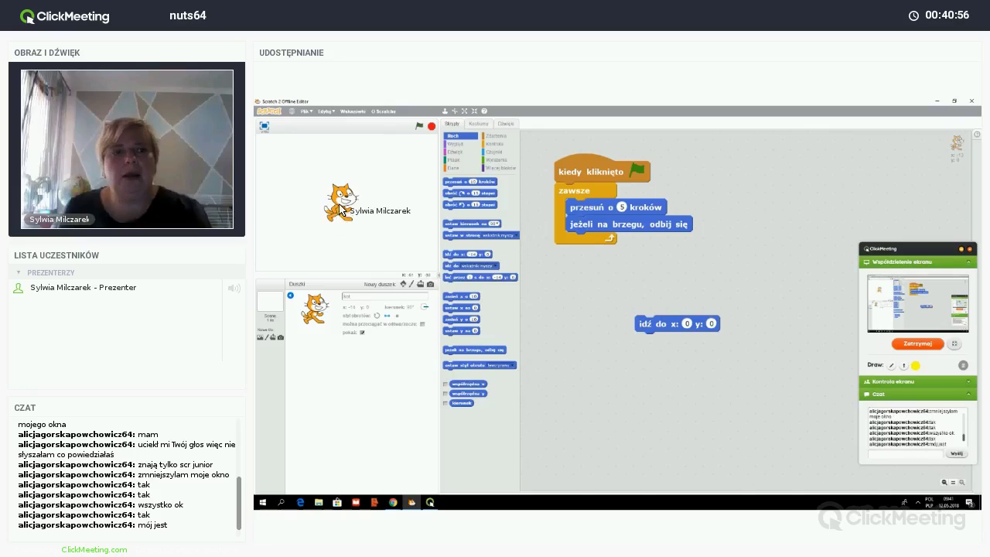
Test the detached 'idź do x: 0 y: 0' block with the cat placed near the stage's upper-left corner, and reposition the main script slightly.
{"action": "left_click_drag", "start_coordinate": [340, 202], "coordinate": [287, 165]}
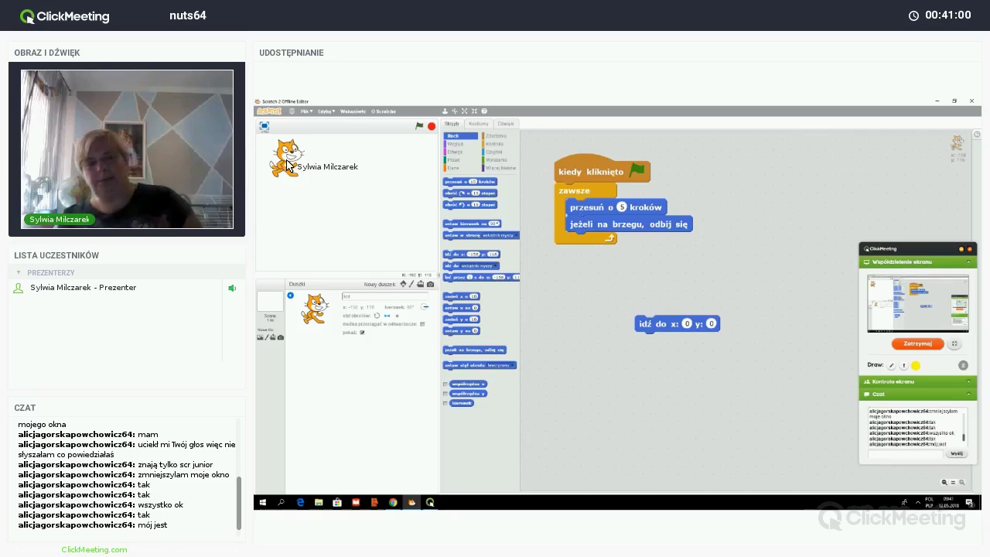
{"action": "left_click", "coordinate": [652, 328]}
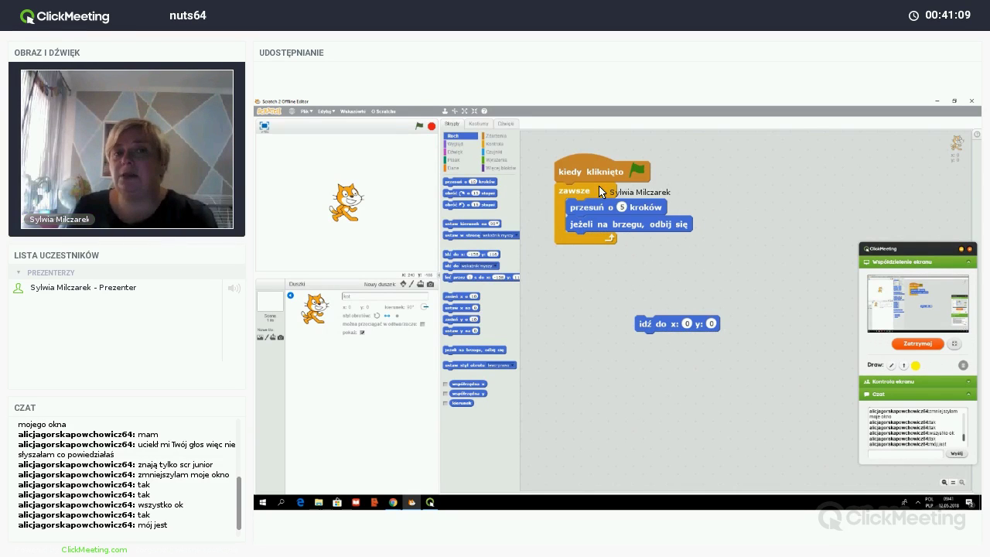
{"action": "mouse_move", "coordinate": [593, 179]}
{"action": "left_mouse_down"}
{"action": "mouse_move", "coordinate": [625, 174]}
{"action": "mouse_move", "coordinate": [594, 176]}
{"action": "mouse_move", "coordinate": [621, 174]}
{"action": "mouse_move", "coordinate": [607, 173]}
{"action": "left_mouse_up"}
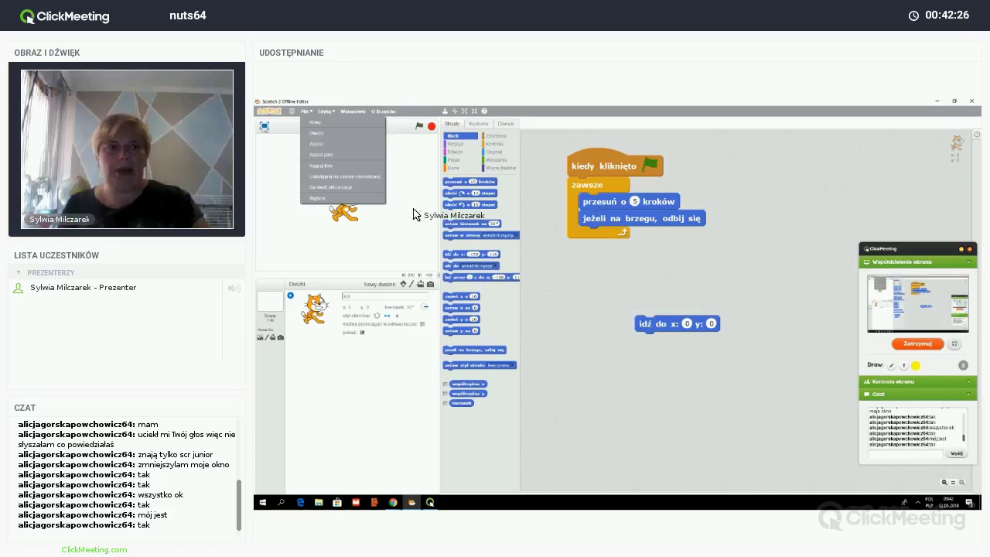
Save the project on the desktop (Pulpit) under the file name projekt01.
{"action": "left_click", "coordinate": [338, 157]}
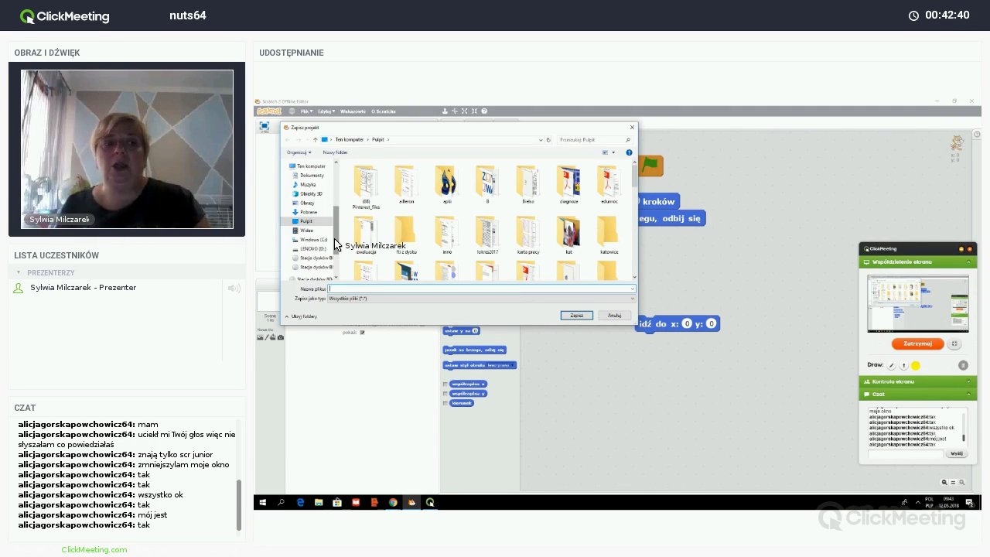
{"action": "left_click_drag", "start_coordinate": [334, 245], "coordinate": [323, 186]}
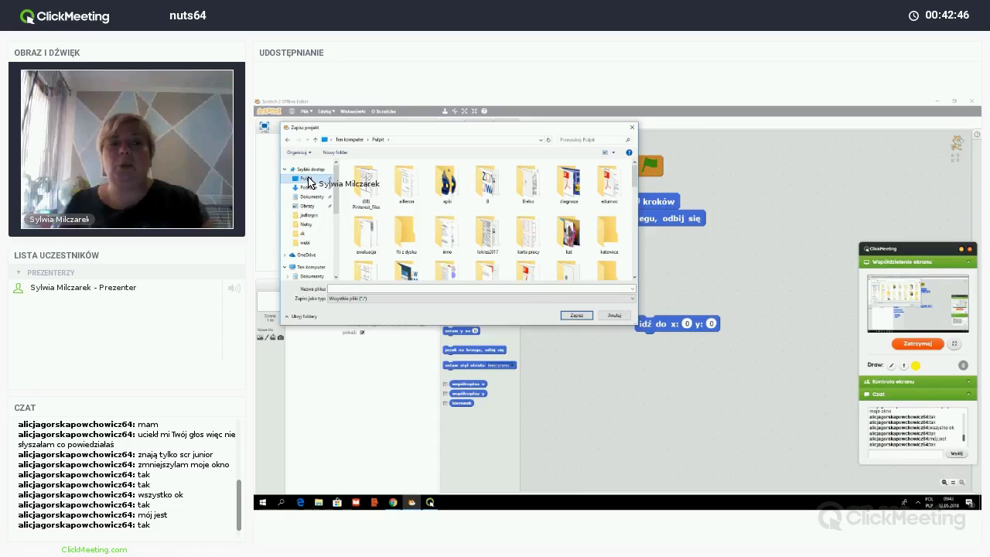
{"action": "left_click", "coordinate": [309, 179]}
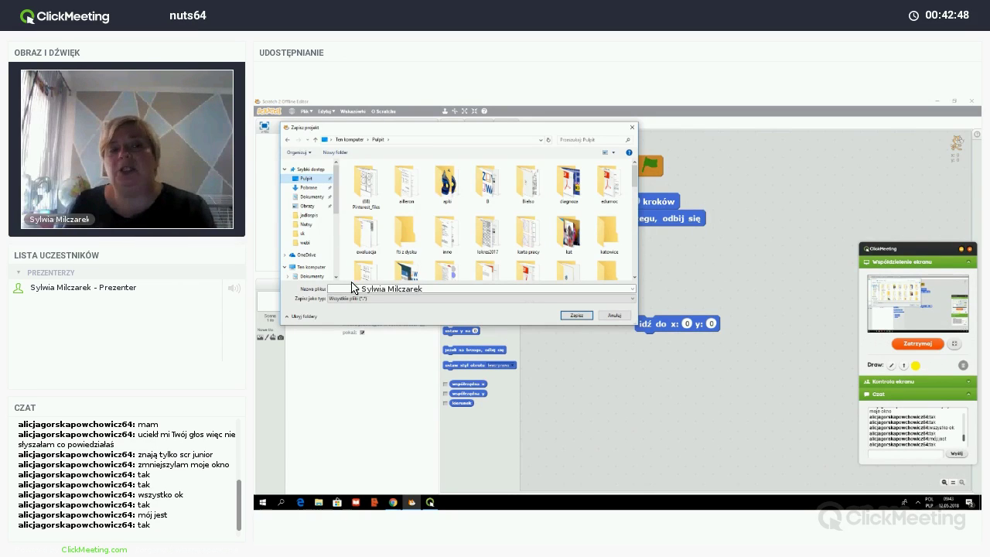
{"action": "left_click", "coordinate": [356, 288]}
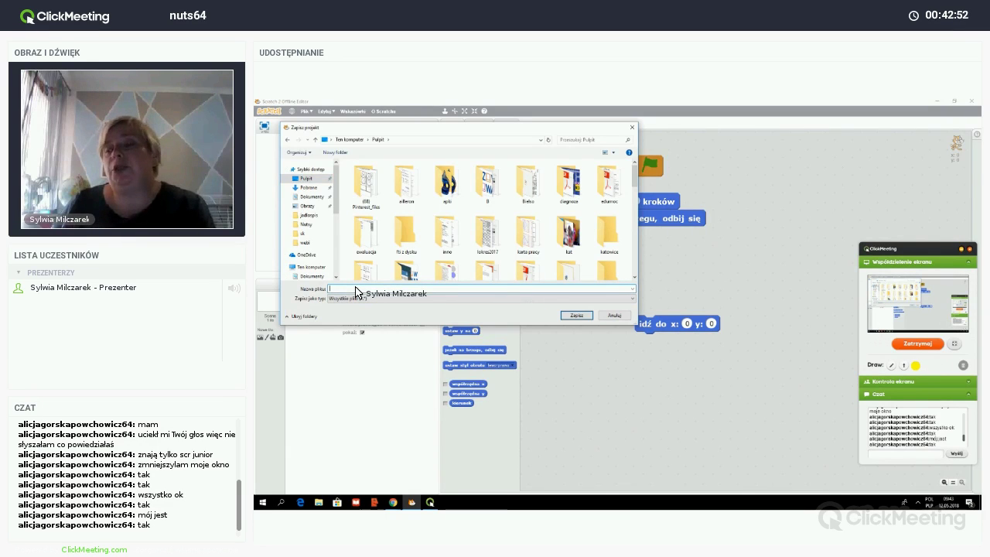
{"action": "type", "text": "projekt01"}
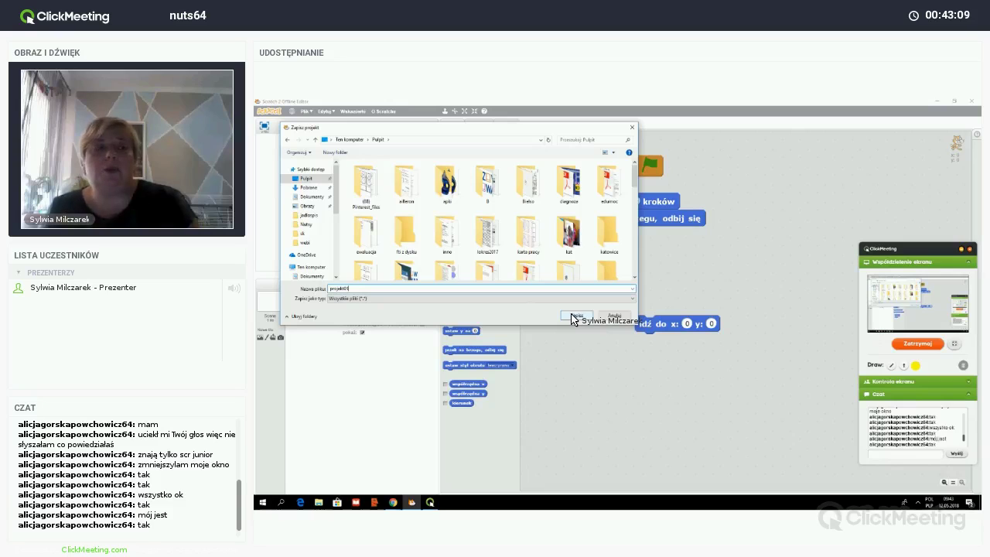
{"action": "left_click", "coordinate": [576, 317]}
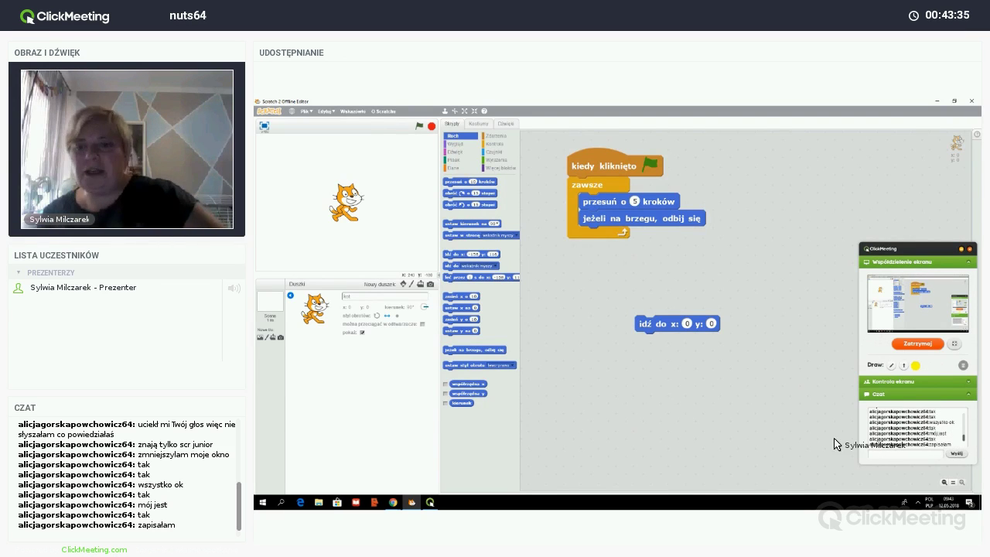
Create a new project without saving the current one again.
{"action": "left_click", "coordinate": [308, 114]}
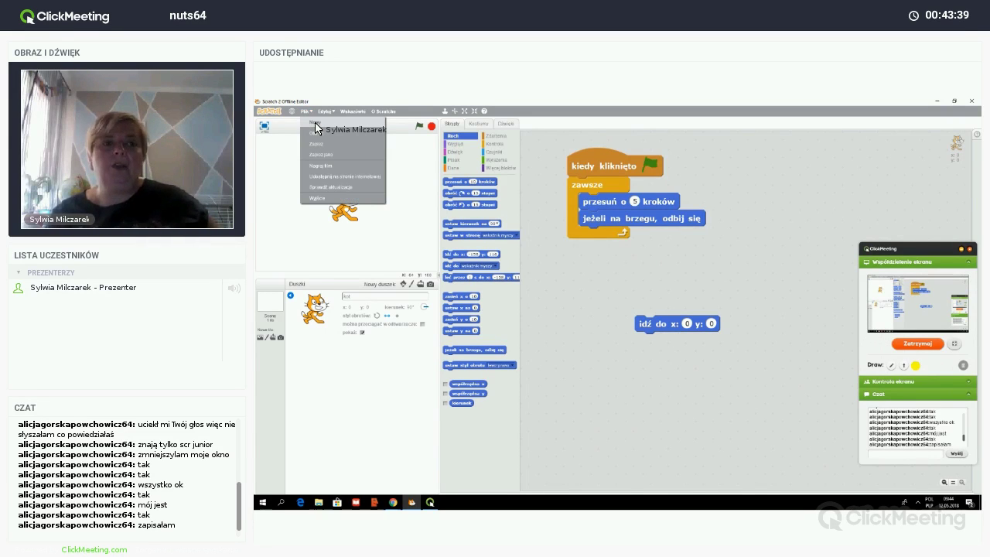
{"action": "left_click", "coordinate": [316, 124]}
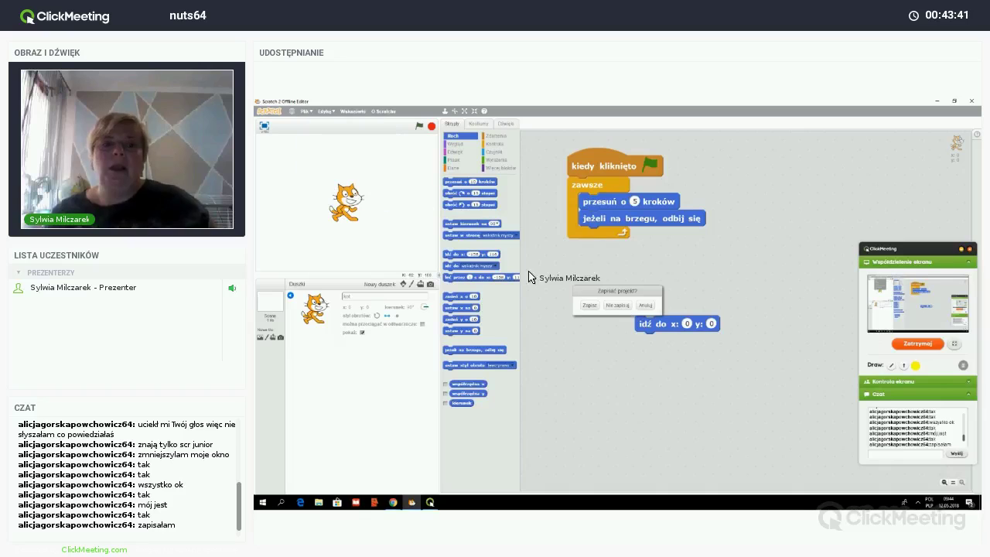
{"action": "left_click", "coordinate": [616, 306]}
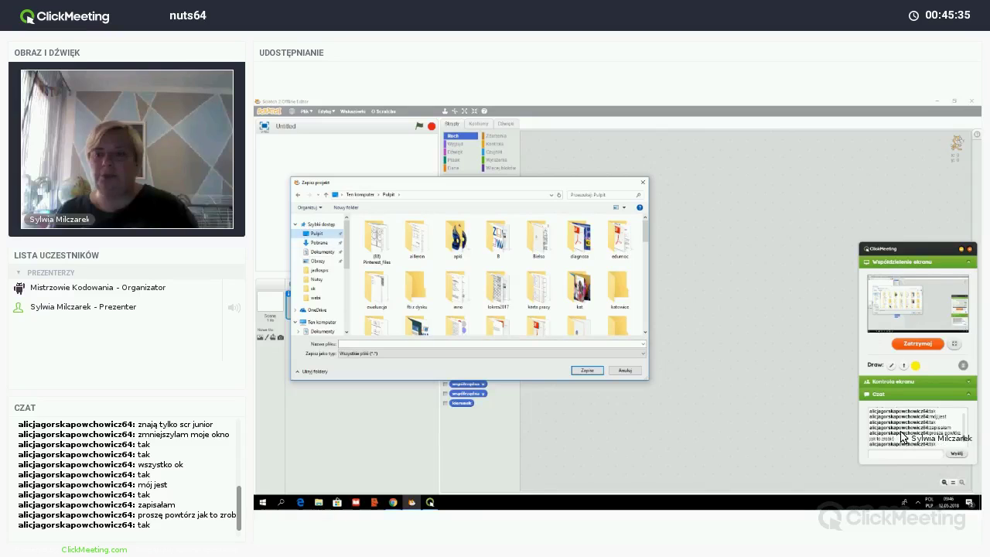
{"action": "scroll", "coordinate": [905, 437], "scroll_direction": "up", "scroll_amount": 3}
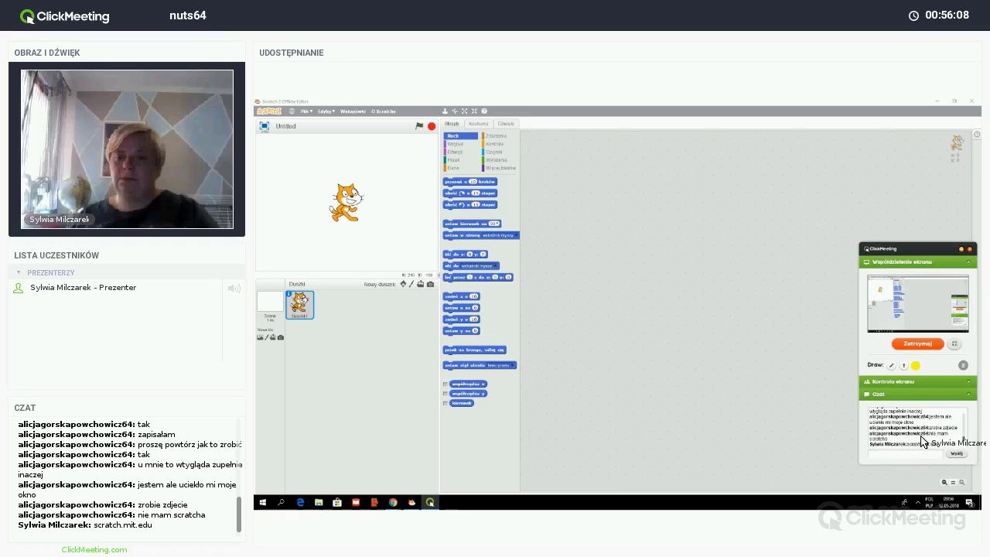
{"action": "scroll", "coordinate": [922, 440], "scroll_direction": "up", "scroll_amount": 3}
{"action": "scroll", "coordinate": [921, 441], "scroll_direction": "down", "scroll_amount": 4}
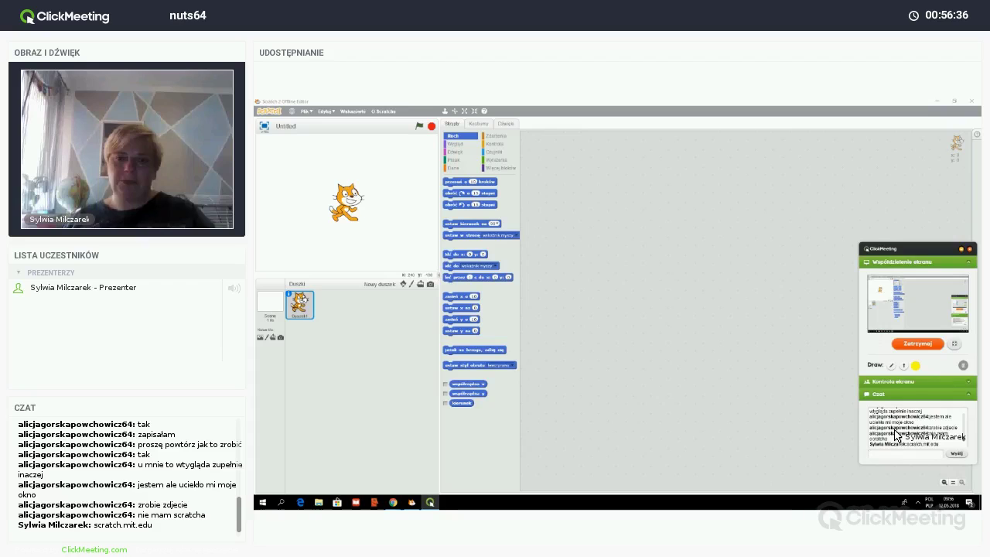
{"action": "scroll", "coordinate": [895, 436], "scroll_direction": "up", "scroll_amount": 5}
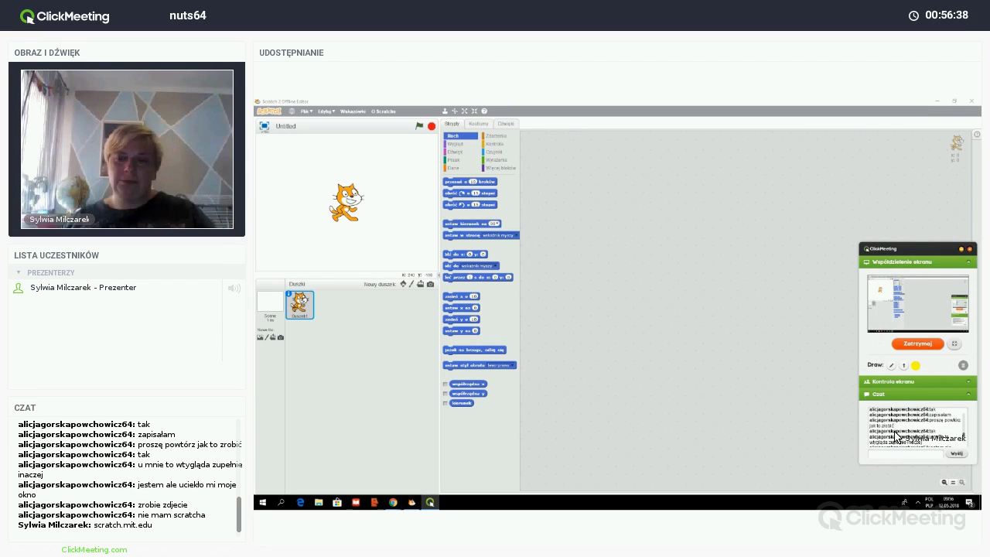
{"action": "scroll", "coordinate": [896, 437], "scroll_direction": "down", "scroll_amount": 5}
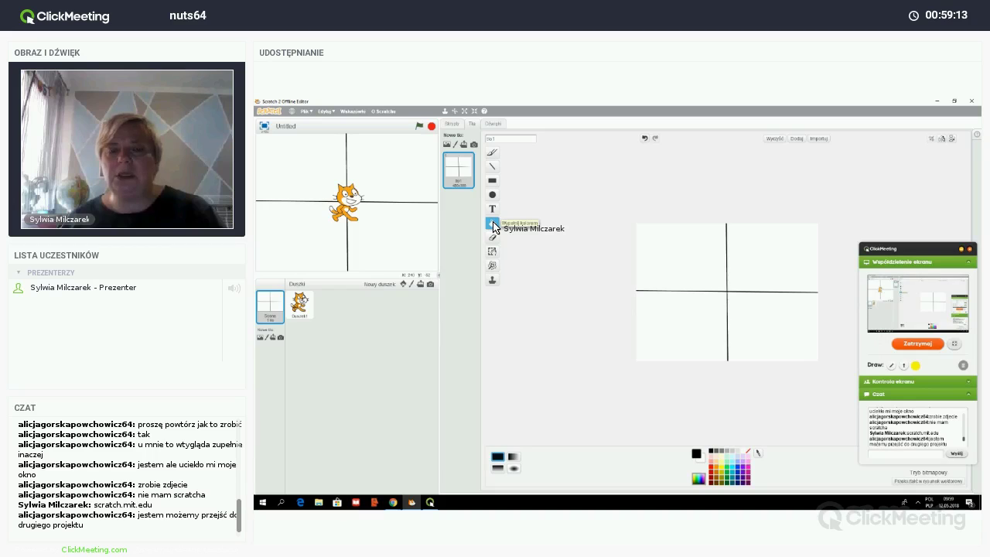
Fill the backdrop's four quarters: salmon upper-left, green lower-left, light blue lower-right and pink upper-right.
{"action": "left_click", "coordinate": [712, 464]}
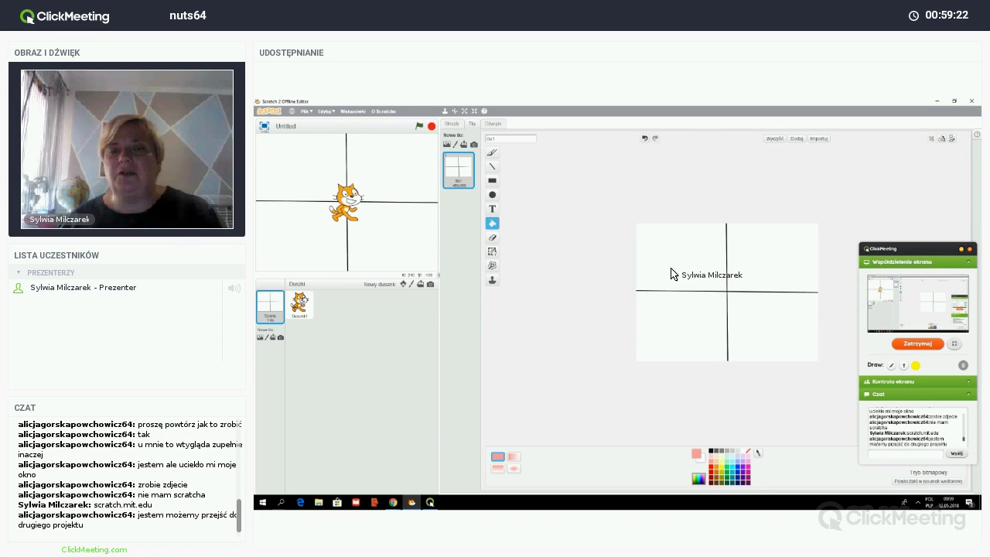
{"action": "left_click", "coordinate": [700, 285]}
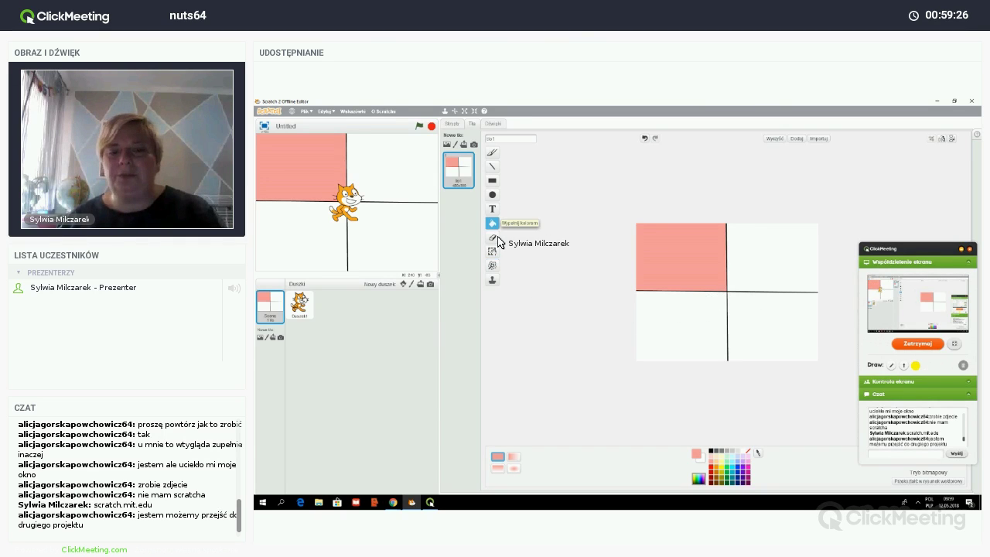
{"action": "left_click", "coordinate": [723, 470]}
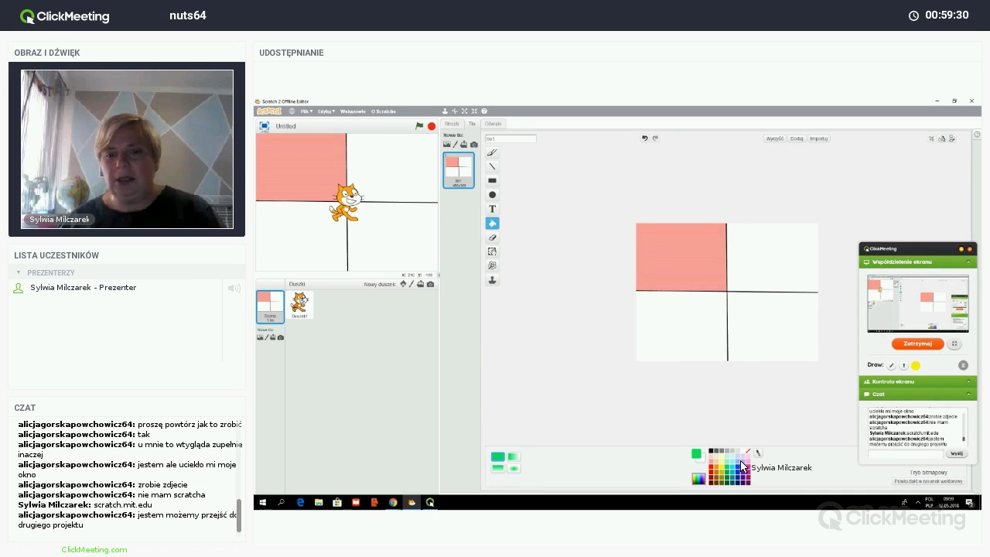
{"action": "left_click", "coordinate": [711, 344]}
{"action": "left_click", "coordinate": [750, 338]}
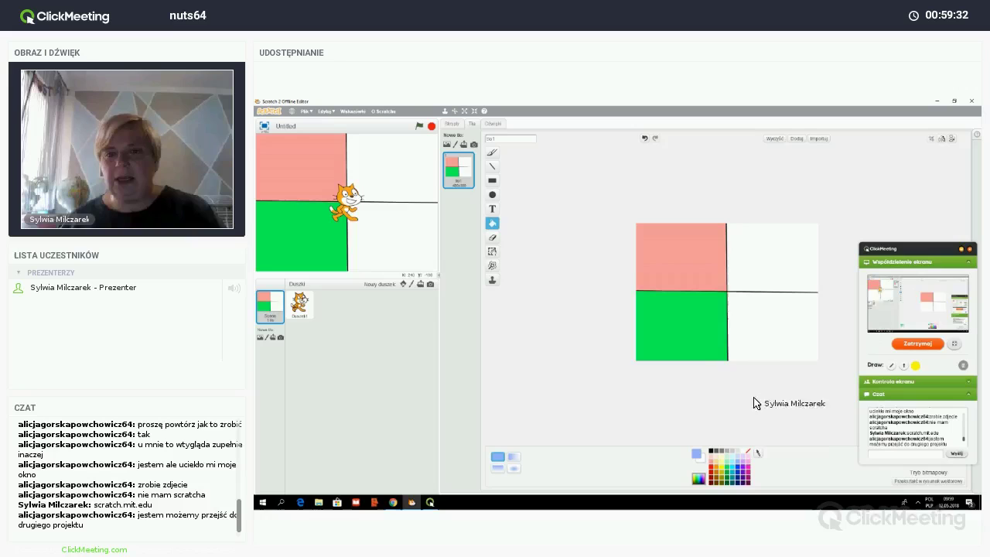
{"action": "left_click", "coordinate": [747, 463]}
{"action": "left_click", "coordinate": [761, 241]}
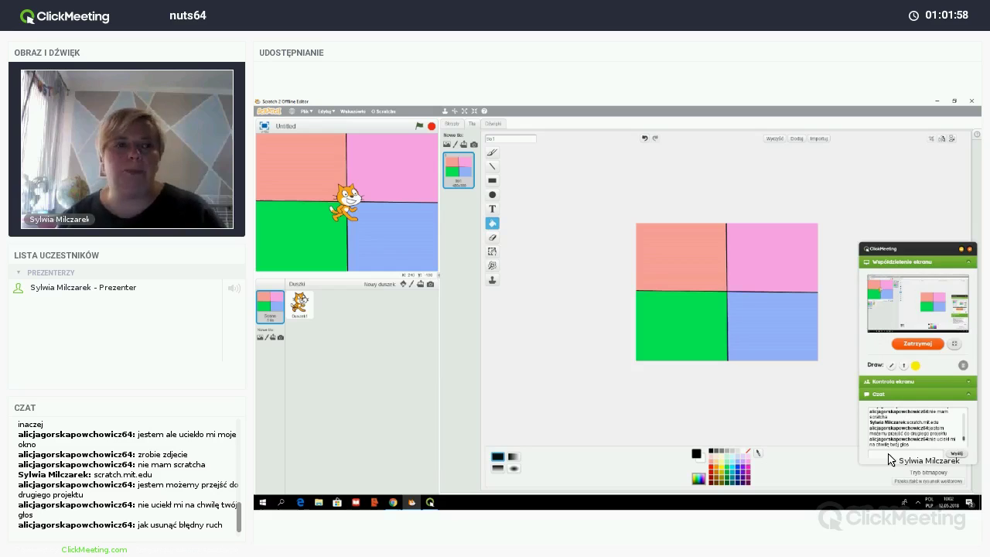
{"action": "scroll", "coordinate": [904, 425], "scroll_direction": "down", "scroll_amount": 2}
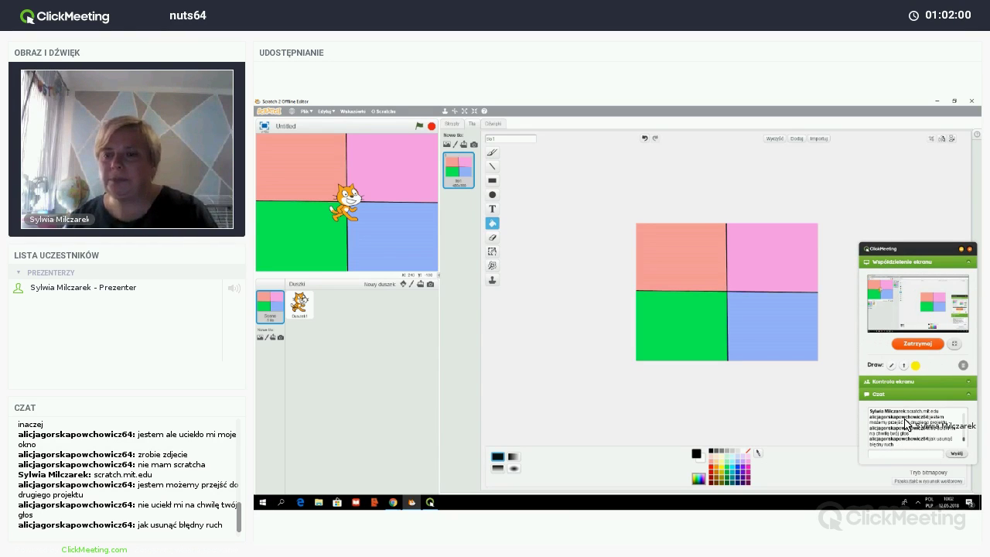
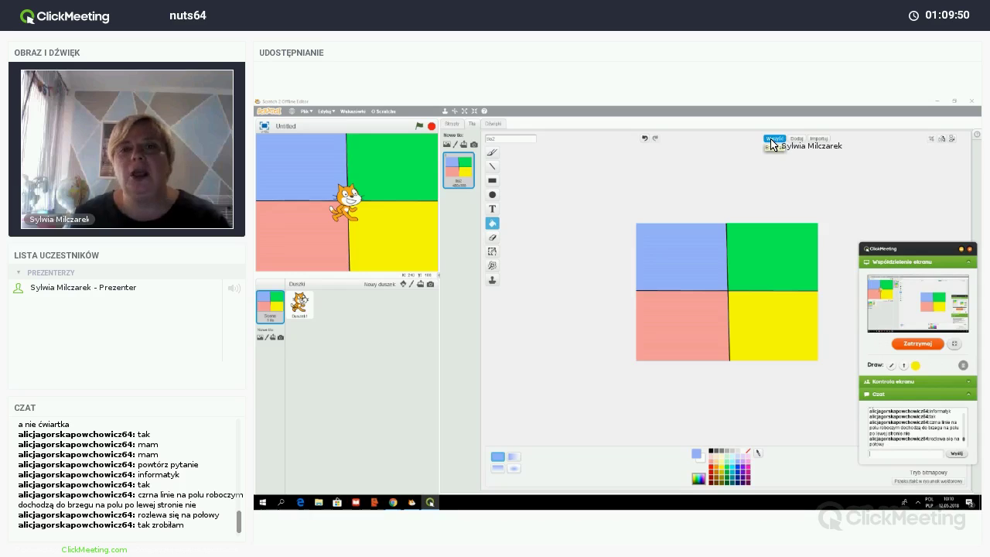
Clear the whole backdrop and draw a filled salmon rectangle over its upper-left quarter.
{"action": "left_click", "coordinate": [772, 140]}
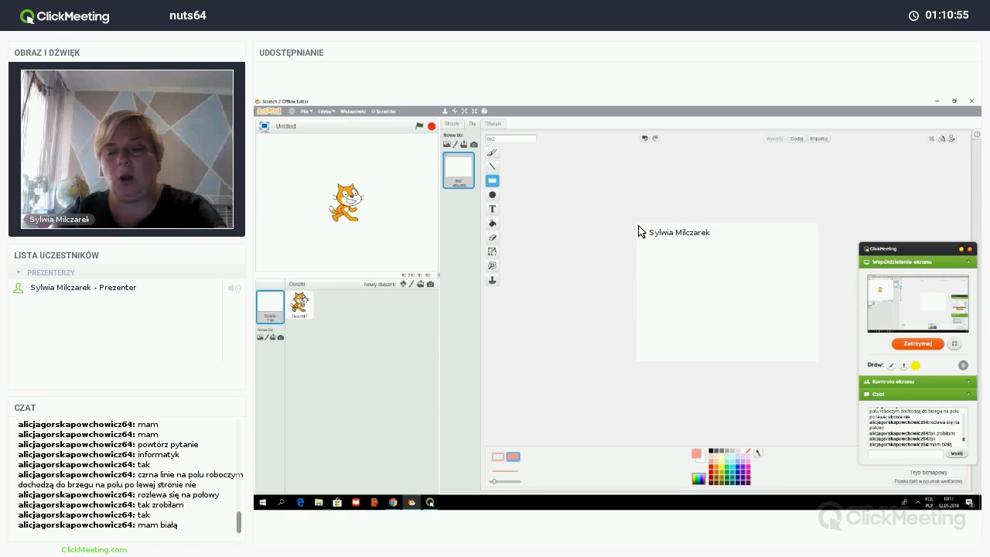
{"action": "mouse_move", "coordinate": [639, 226]}
{"action": "left_mouse_down"}
{"action": "mouse_move", "coordinate": [681, 246]}
{"action": "mouse_move", "coordinate": [727, 293]}
{"action": "left_mouse_up"}
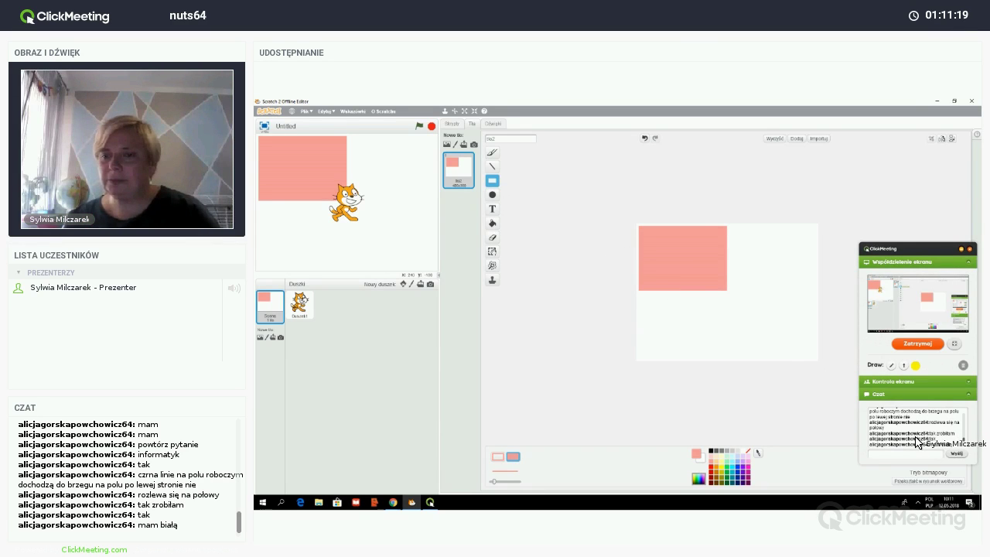
{"action": "scroll", "coordinate": [918, 441], "scroll_direction": "up", "scroll_amount": 1}
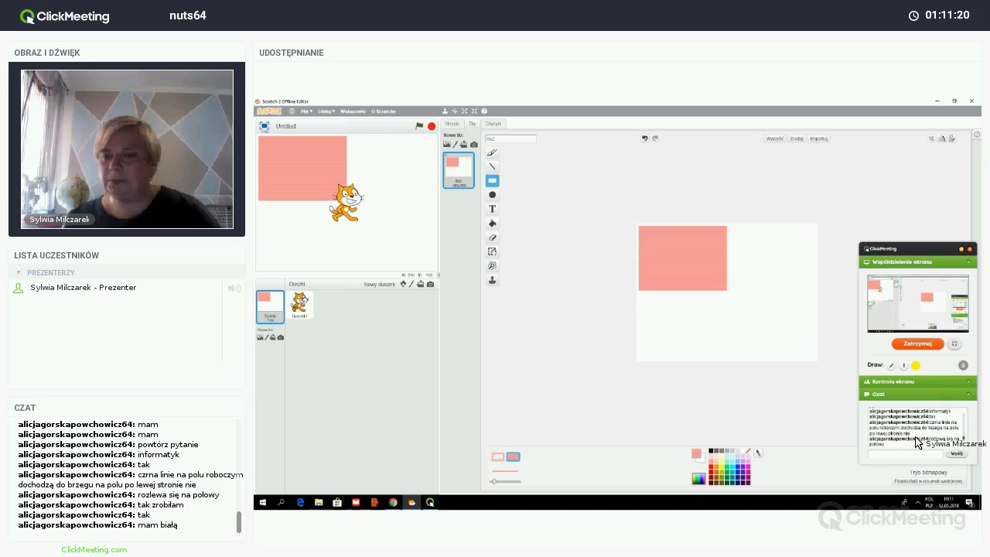
{"action": "scroll", "coordinate": [914, 440], "scroll_direction": "down", "scroll_amount": 2}
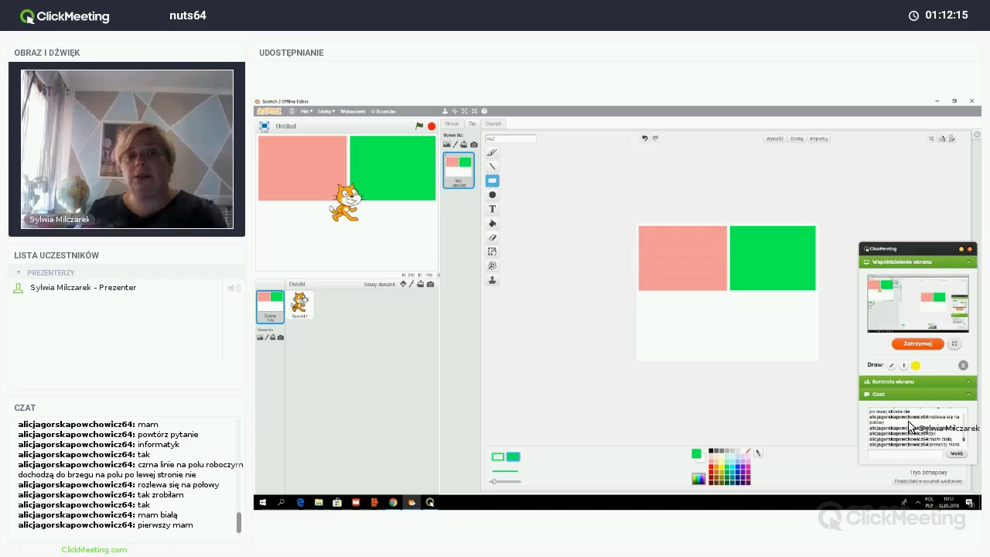
Draw a filled light blue rectangle in the backdrop's lower-left quarter and a light yellow one in the lower-right quarter.
{"action": "left_click", "coordinate": [733, 459]}
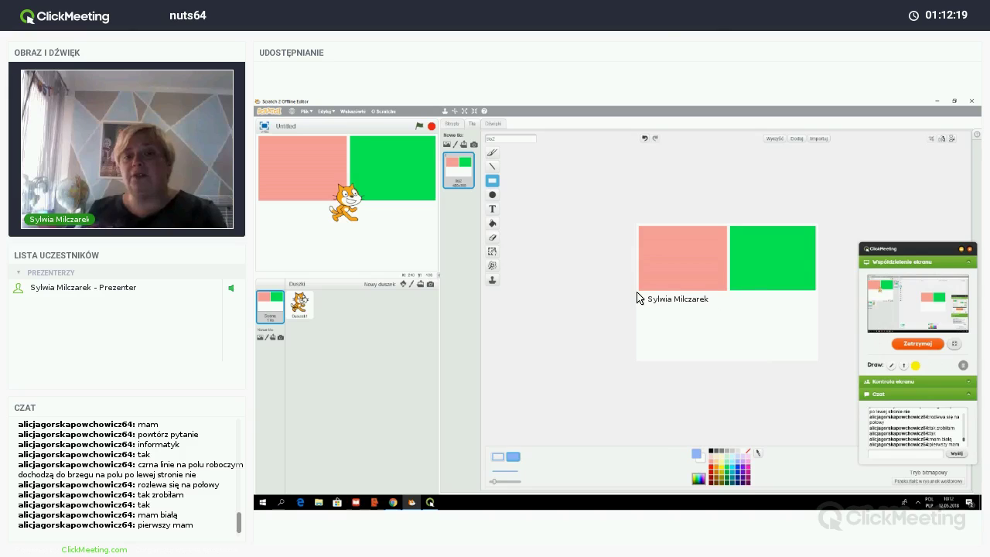
{"action": "mouse_move", "coordinate": [637, 294]}
{"action": "left_mouse_down"}
{"action": "mouse_move", "coordinate": [670, 343]}
{"action": "mouse_move", "coordinate": [728, 360]}
{"action": "left_mouse_up"}
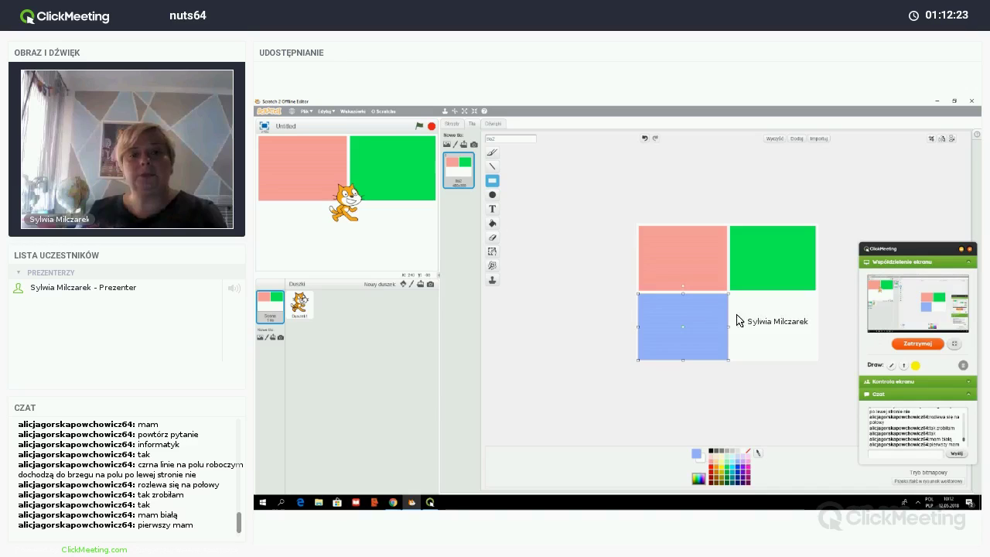
{"action": "left_click", "coordinate": [492, 180]}
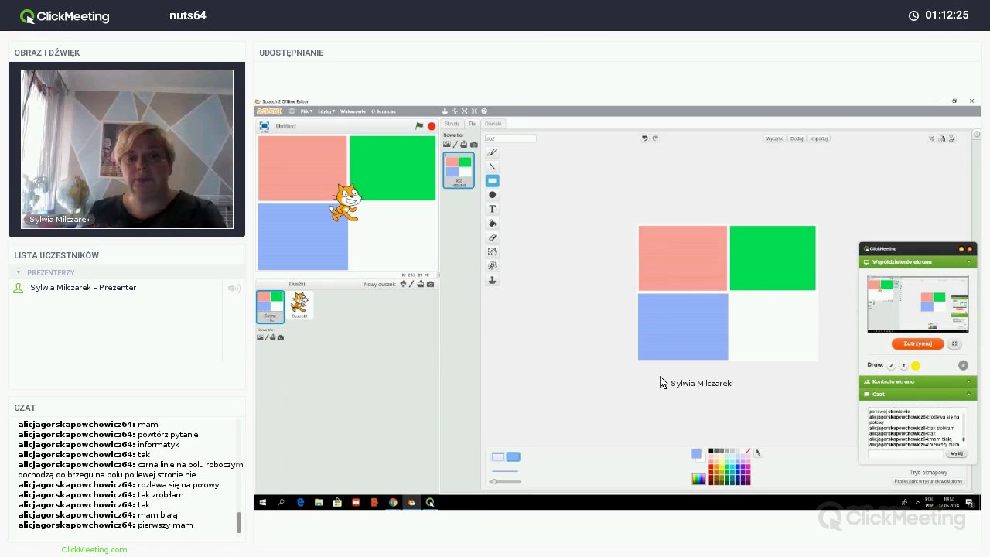
{"action": "left_click", "coordinate": [724, 462]}
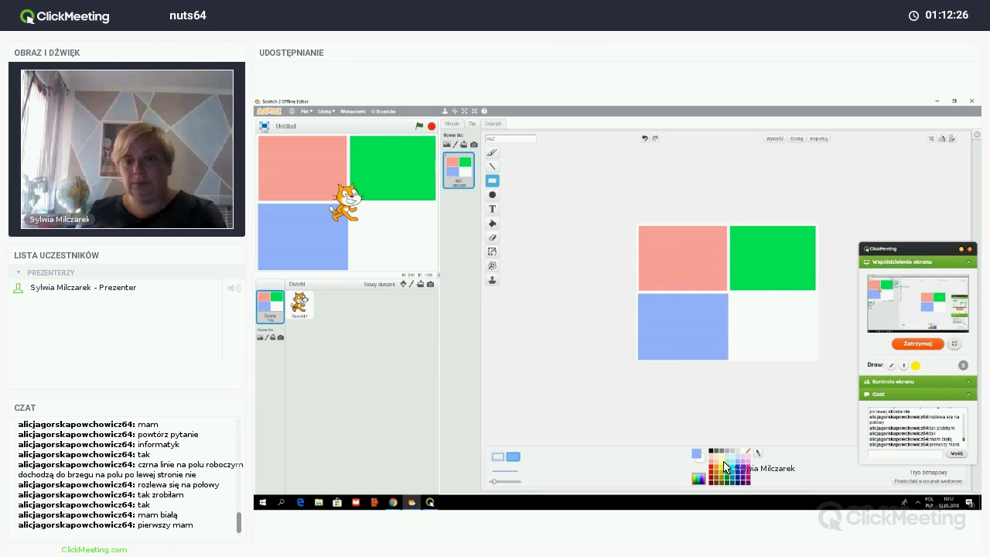
{"action": "left_click", "coordinate": [732, 295]}
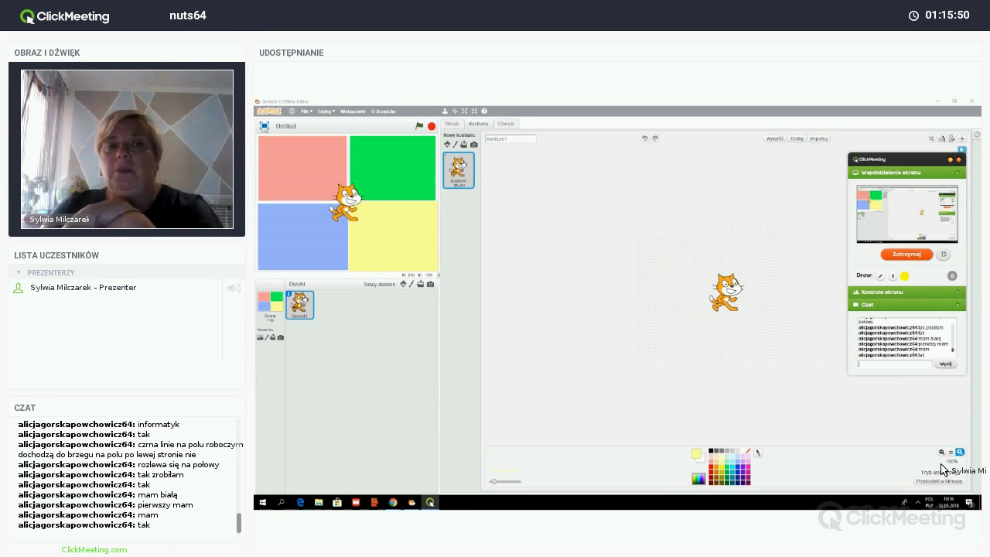
Fill the cat's torso with light blue in its first costume.
{"action": "left_click", "coordinate": [959, 452]}
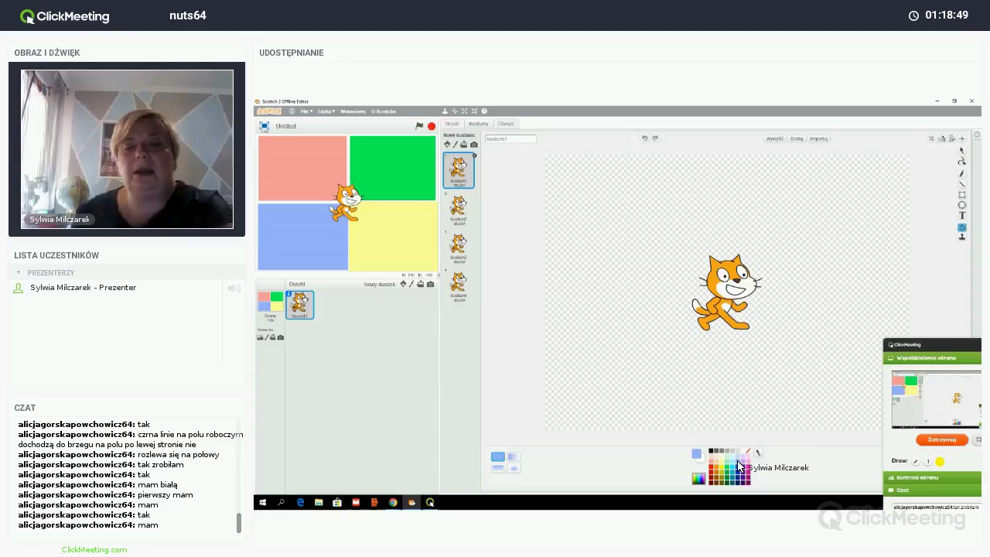
{"action": "left_click", "coordinate": [714, 288]}
{"action": "key", "text": "ctrl+z"}
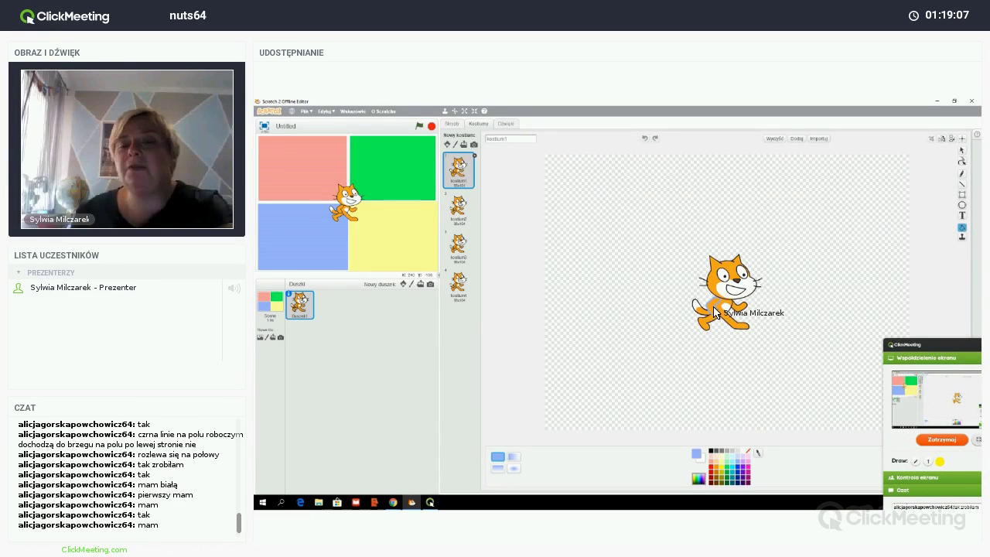
{"action": "left_click", "coordinate": [712, 310]}
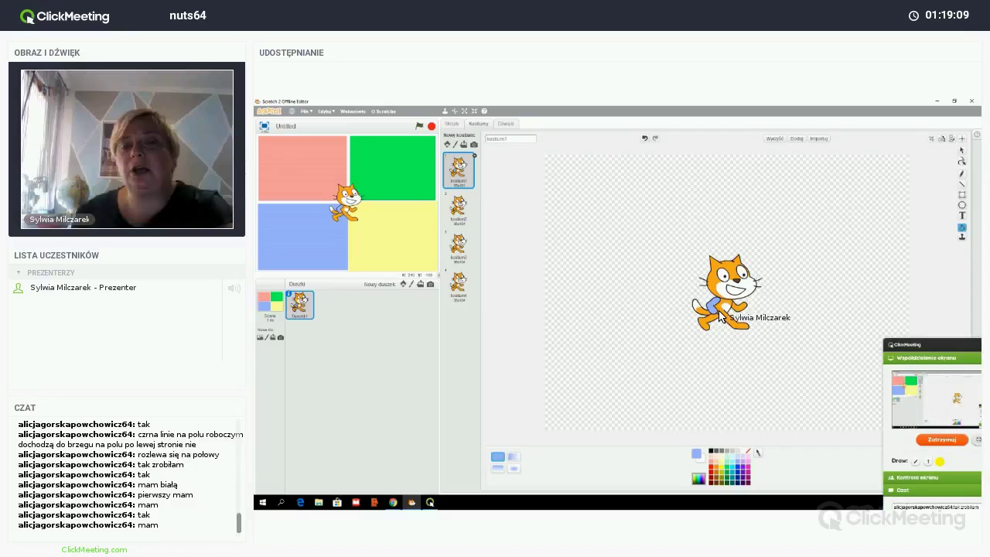
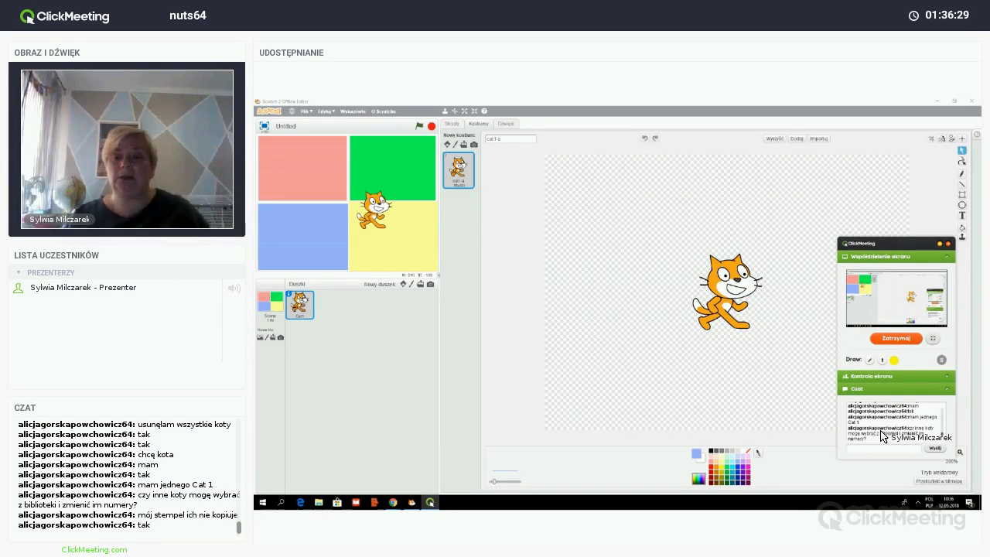
{"action": "left_click", "coordinate": [880, 450]}
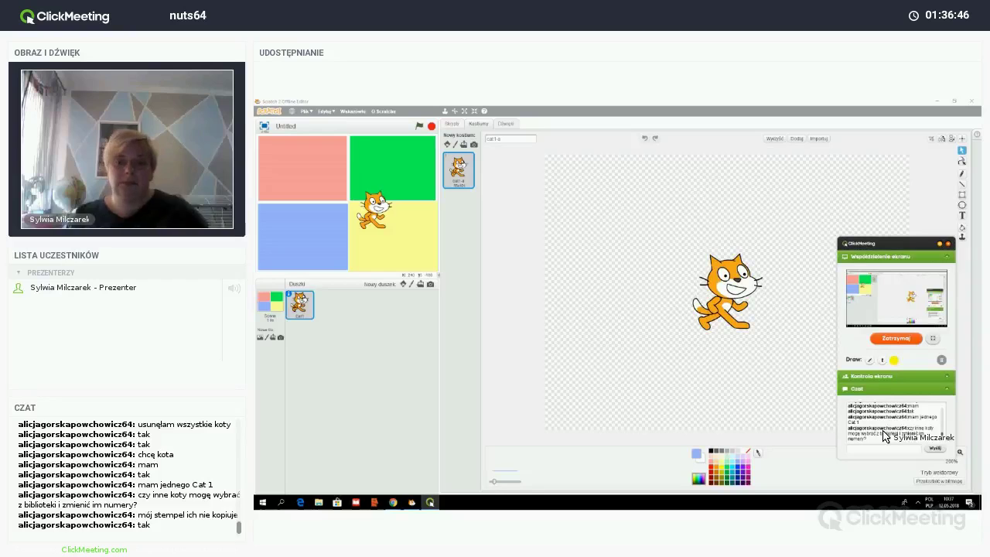
{"action": "left_click", "coordinate": [885, 449]}
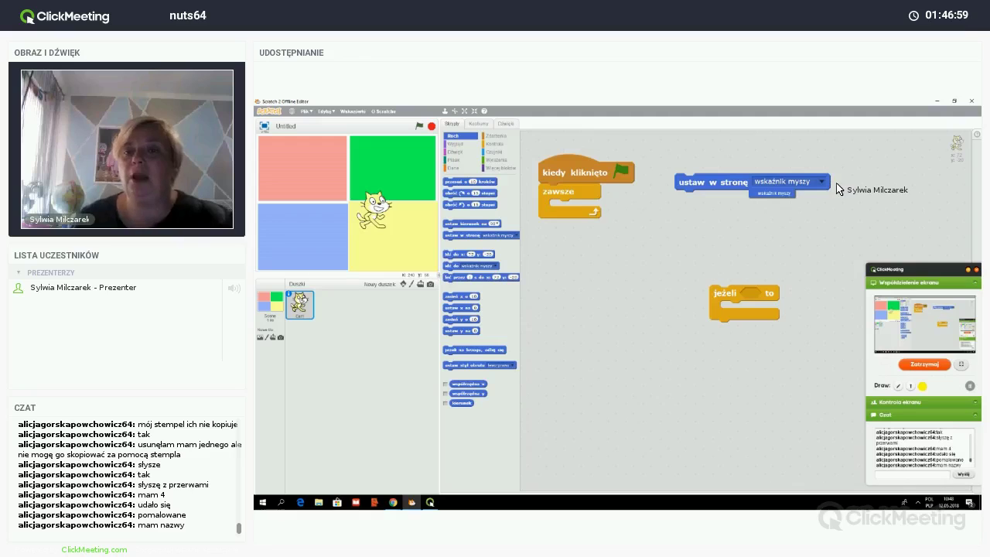
Choose "wskaźnik myszy" as the target of the loose "ustaw w stronę" block.
{"action": "left_click", "coordinate": [769, 193]}
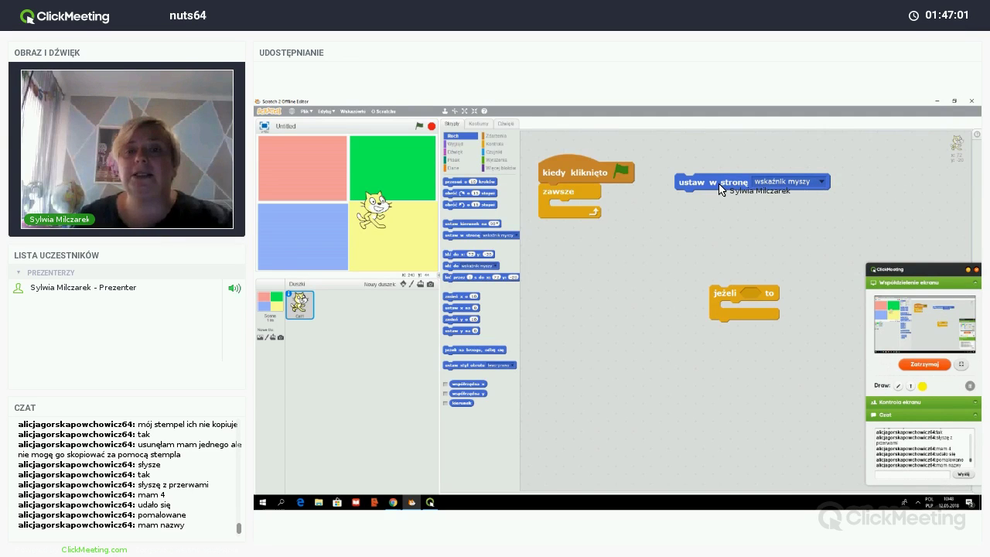